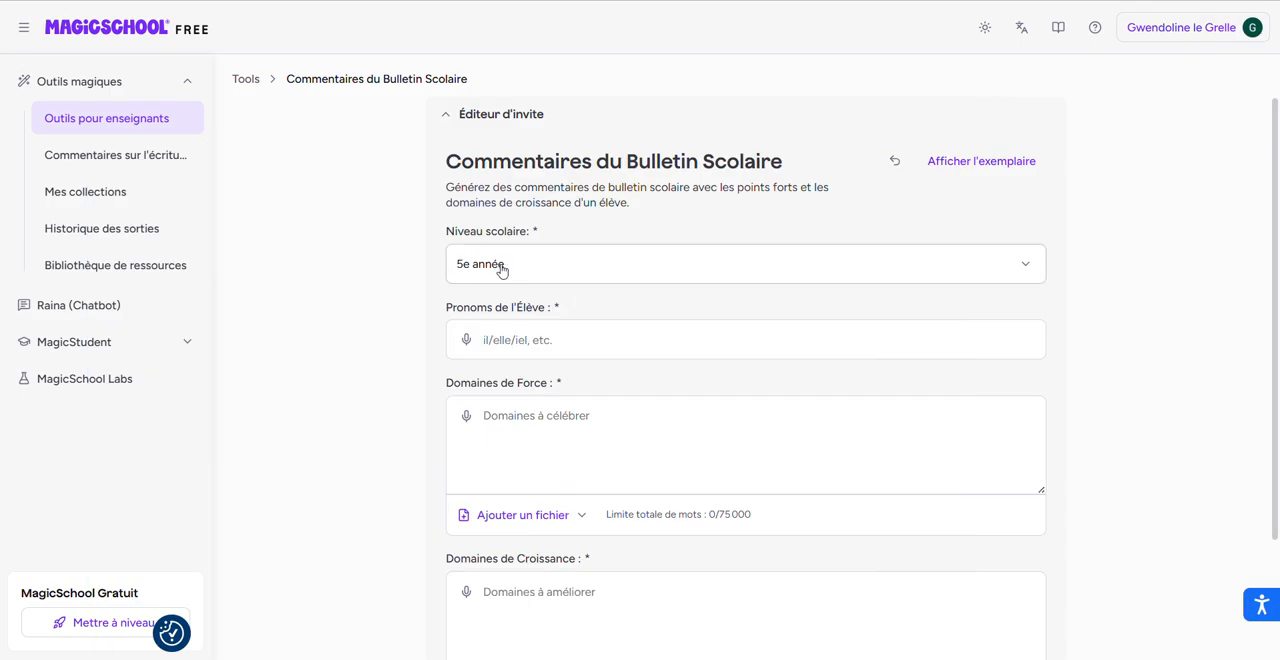
Set the school level to 5e année and enter the student's first name as the student's pronouns.
left_click(502, 268)
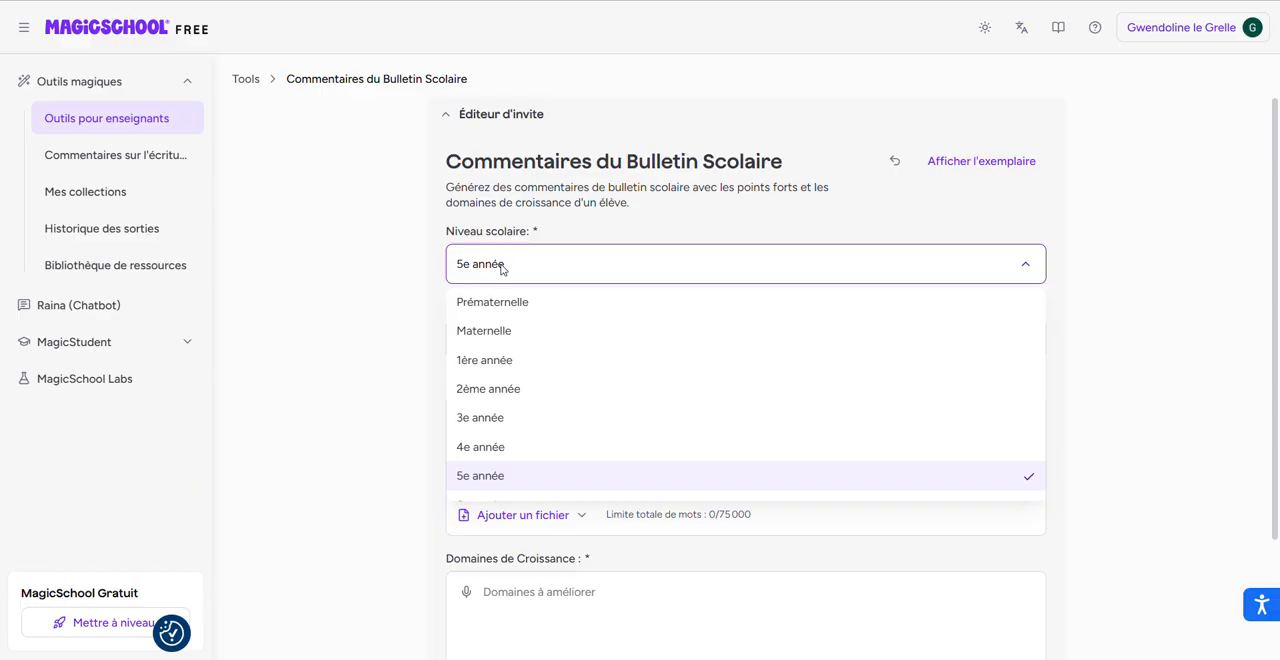
left_click(491, 478)
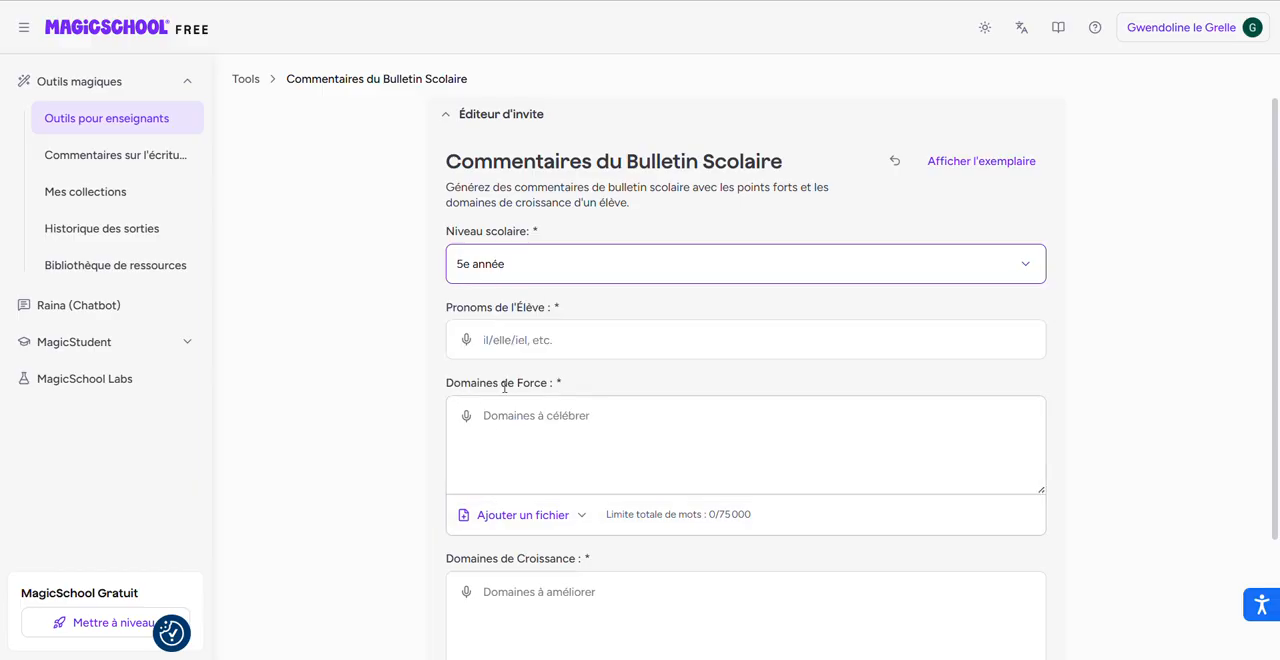
left_click(527, 343)
type("Titouan")
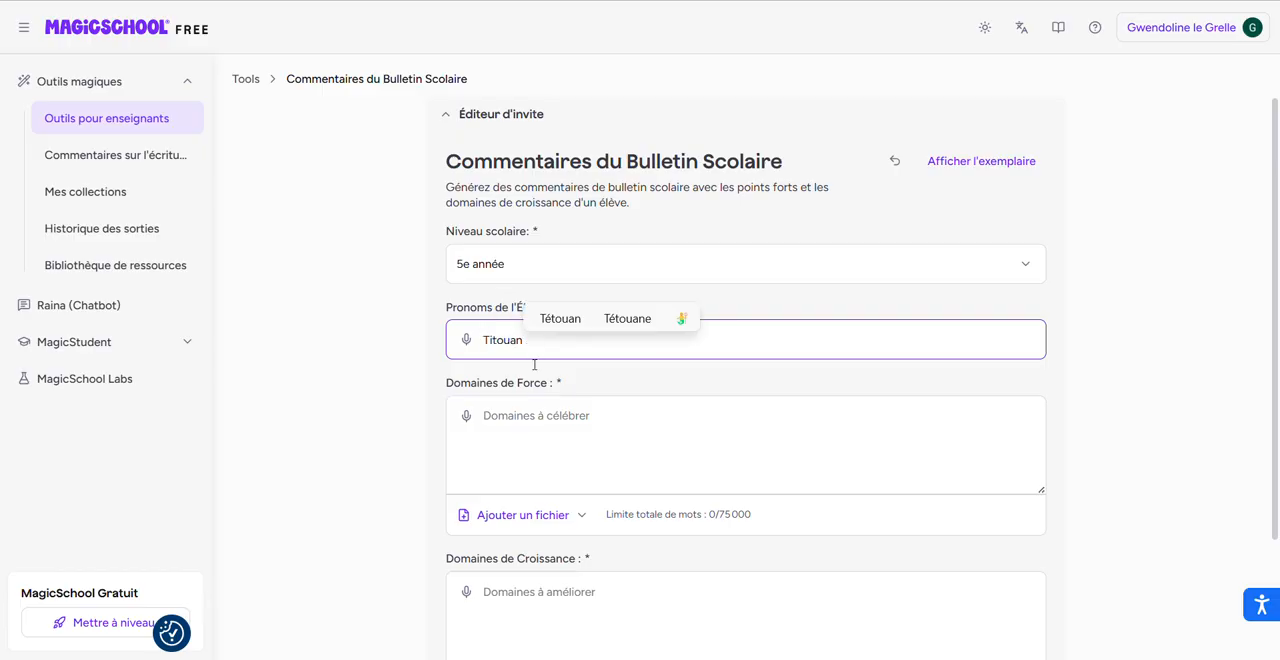
Fill in Domaines de Force with "Mets en évidence les forces de l'élève à partir du bulletin ci-joint".
left_click(527, 421)
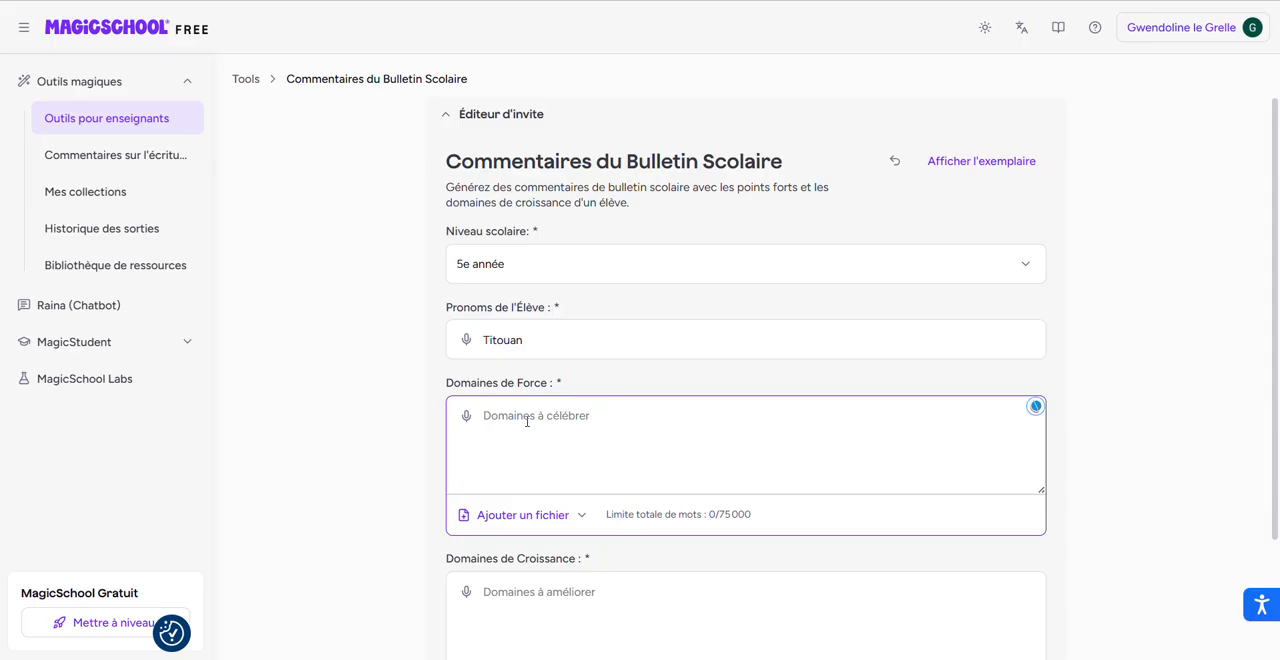
type("Mets en évidence les force")
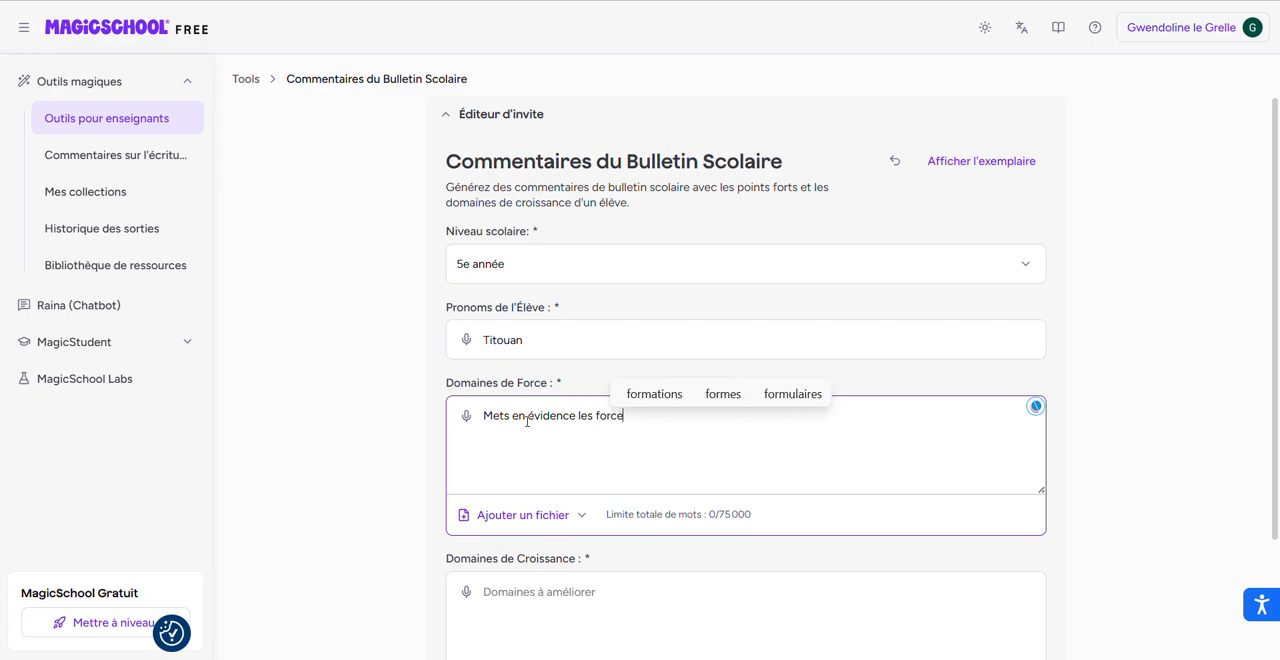
type("s de l'él")
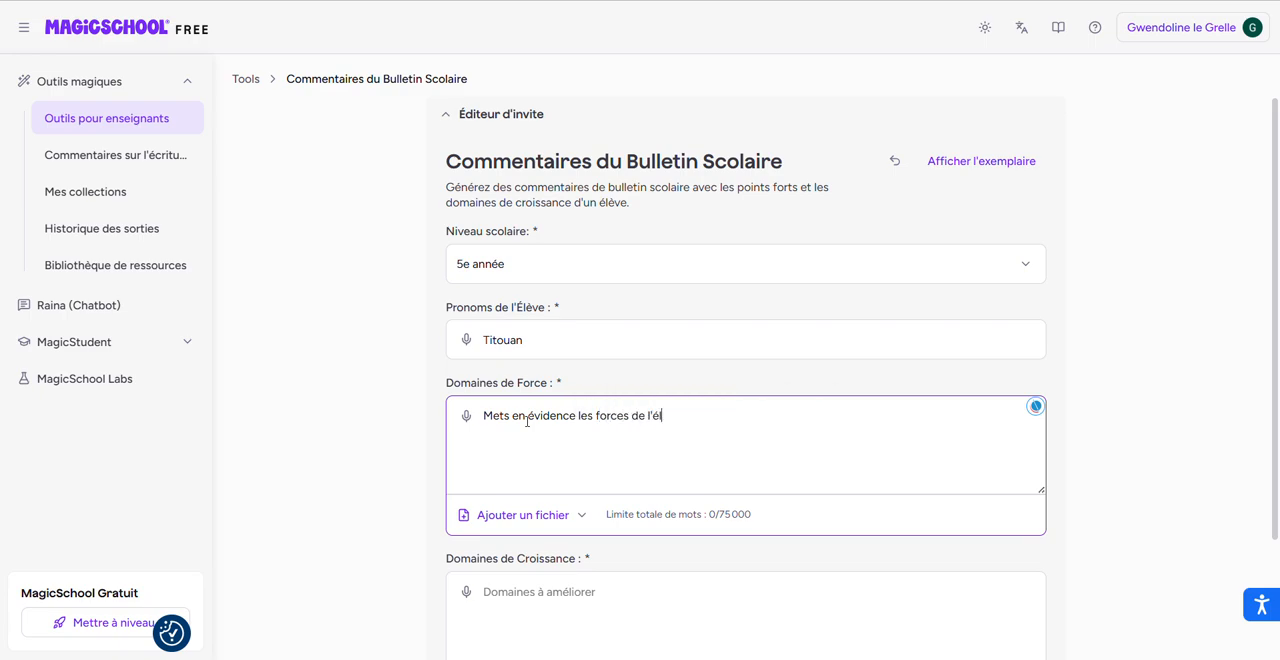
type("ève à partir du bulletin ci")
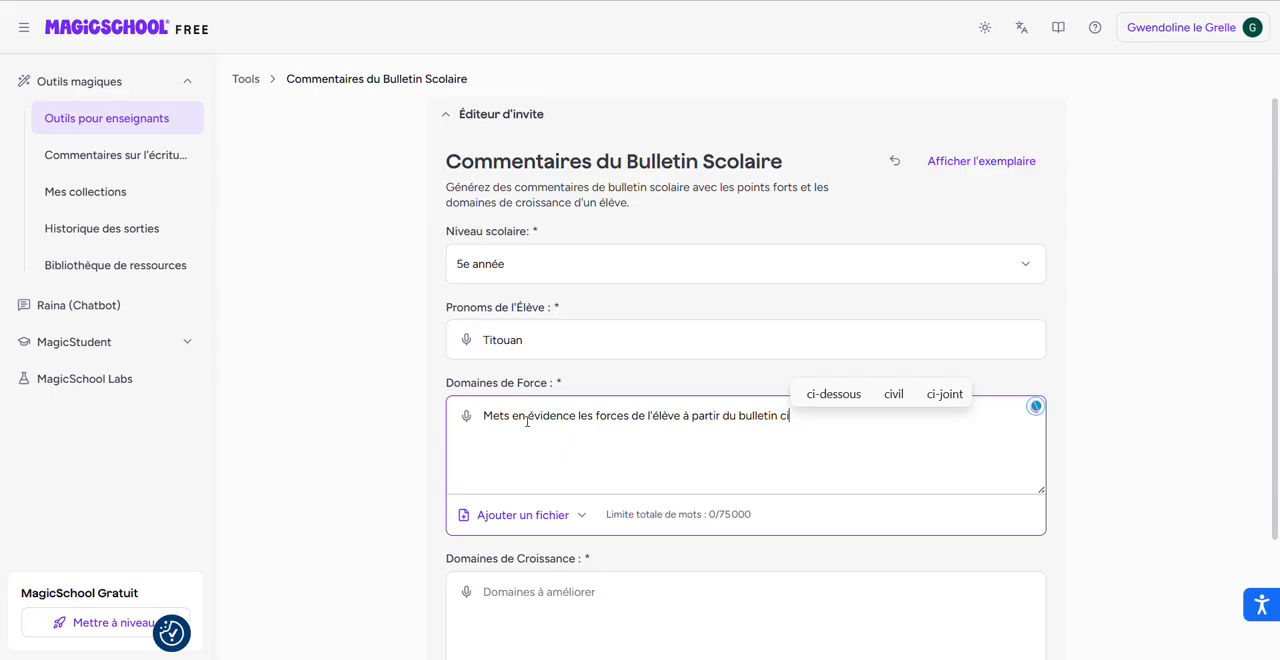
type("-joint")
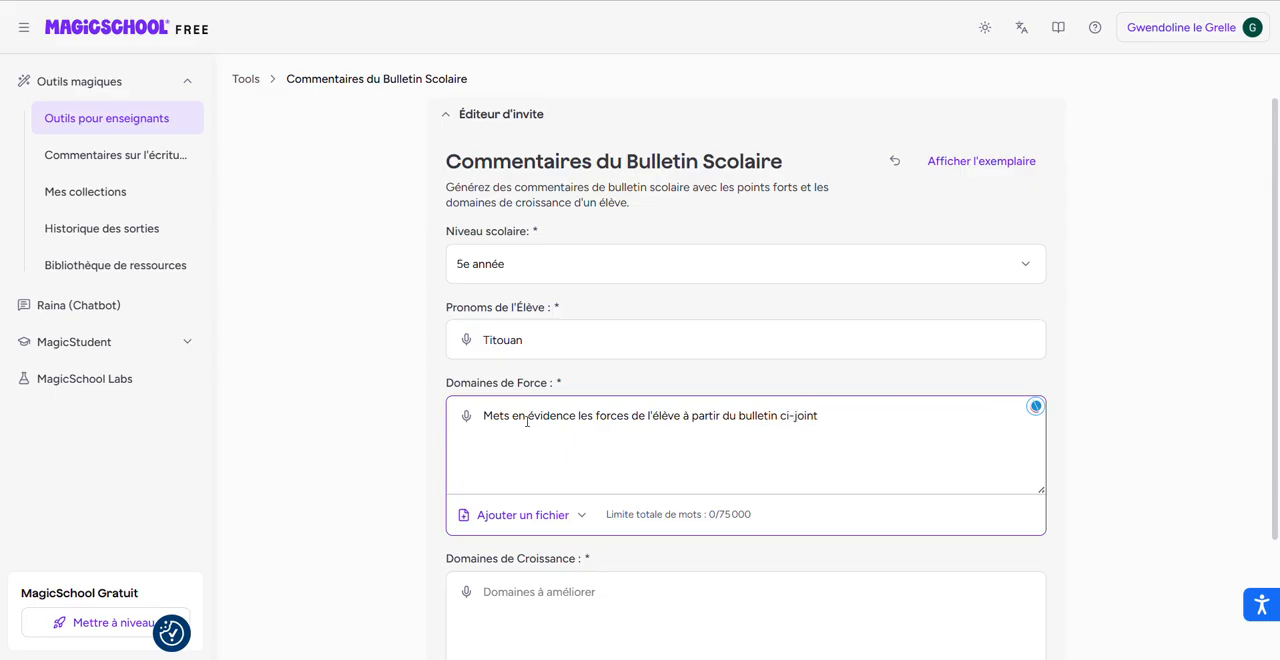
Copy the Domaines de Force text into Domaines de Croissance, replacing "forces" with "domaines de croissance".
left_click_drag(820, 412, 449, 404)
key("ctrl+c")
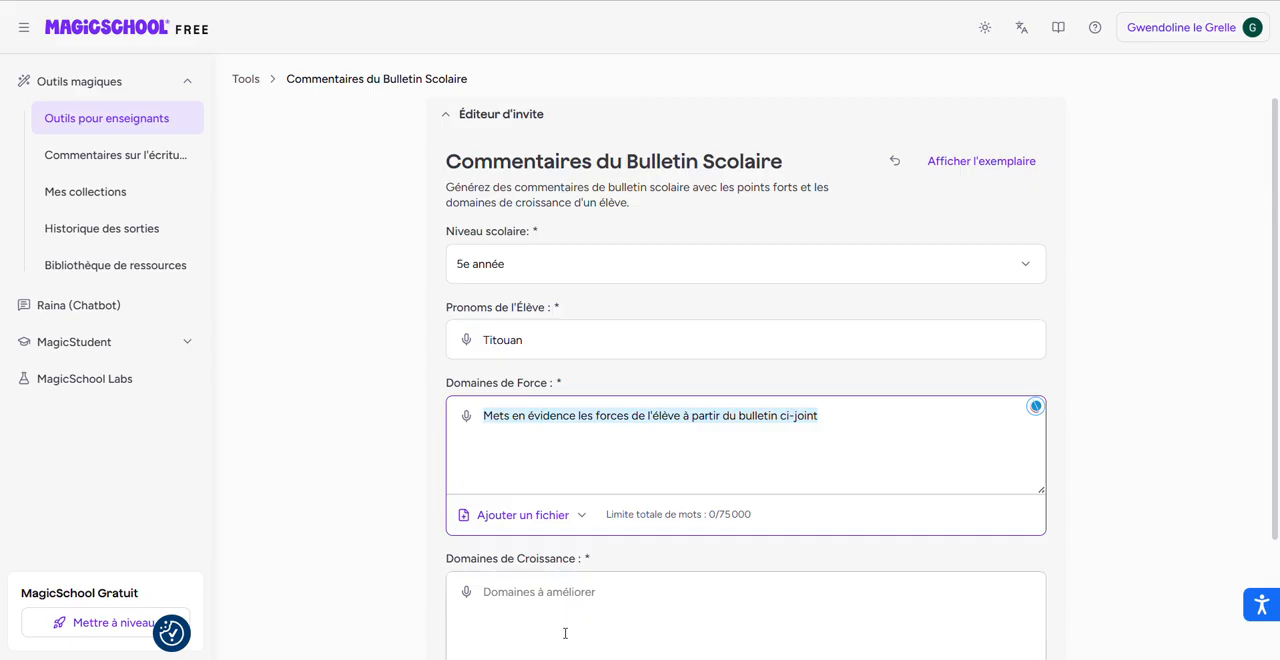
left_click(558, 596)
key("ctrl+v")
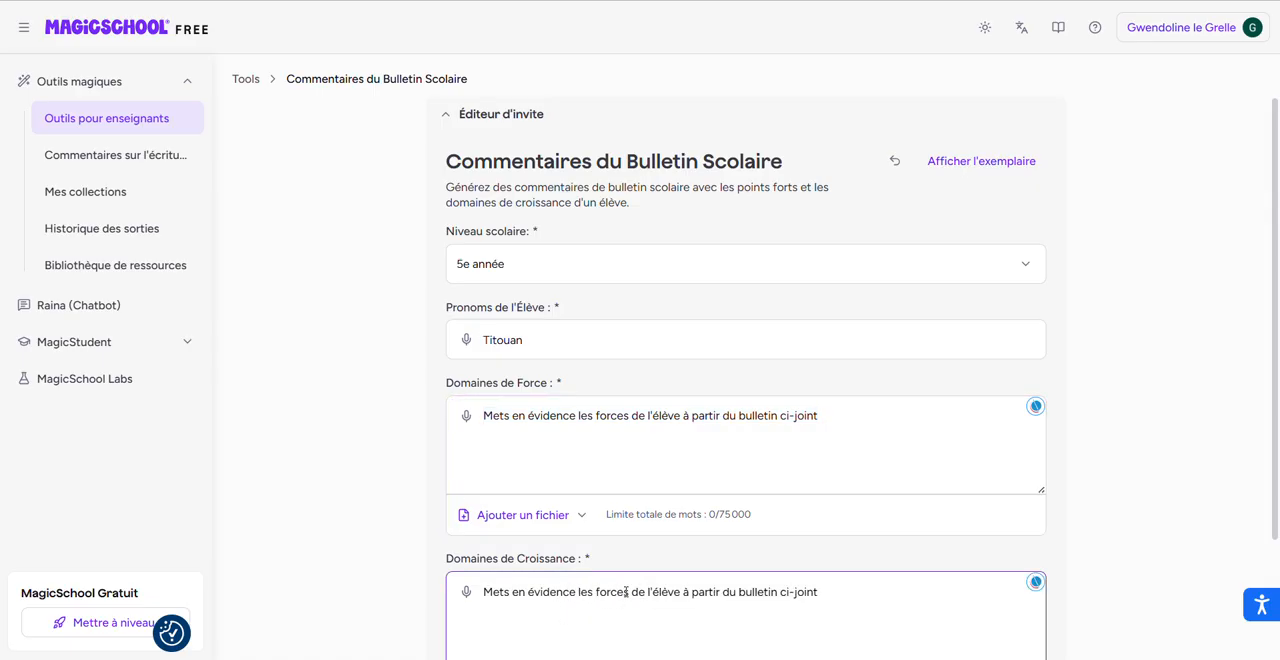
left_click_drag(630, 592, 594, 593)
type("domaine")
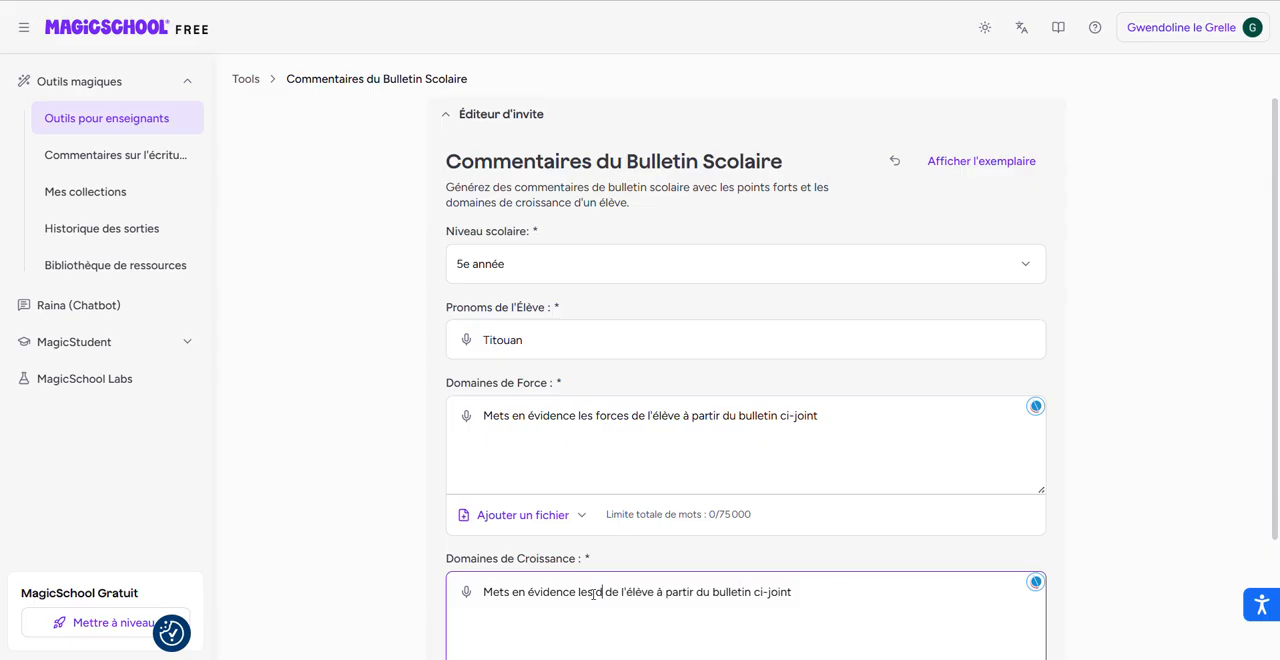
key("Right")
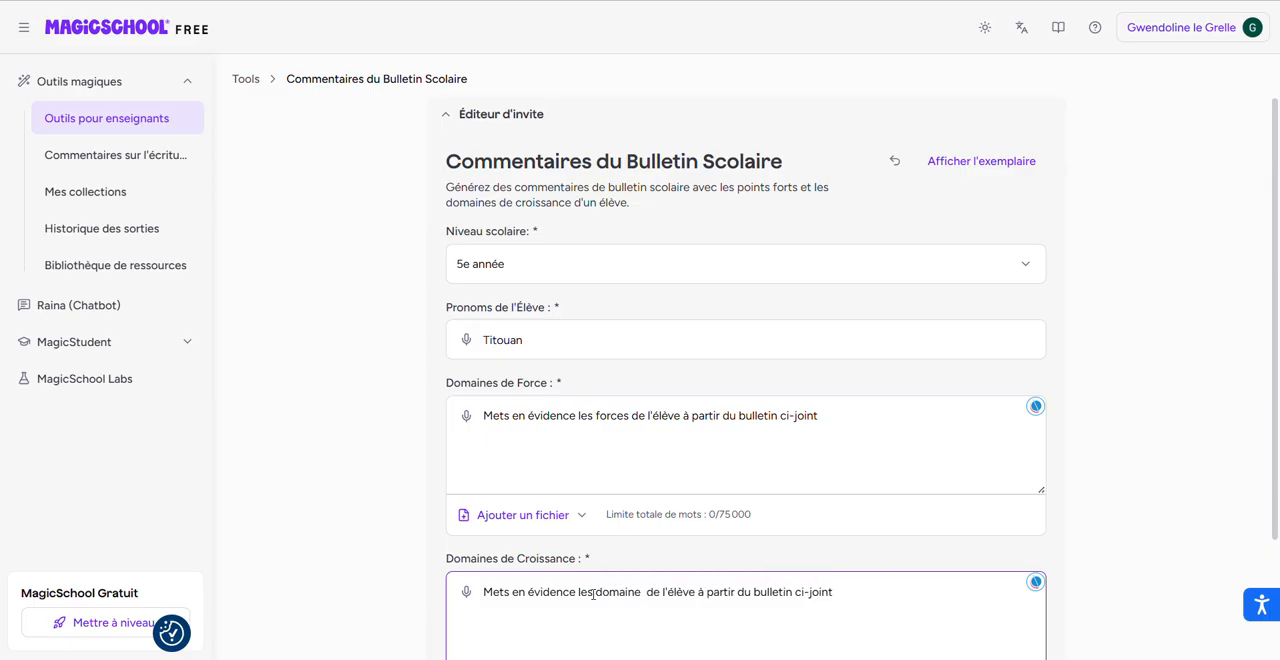
type("de croissance")
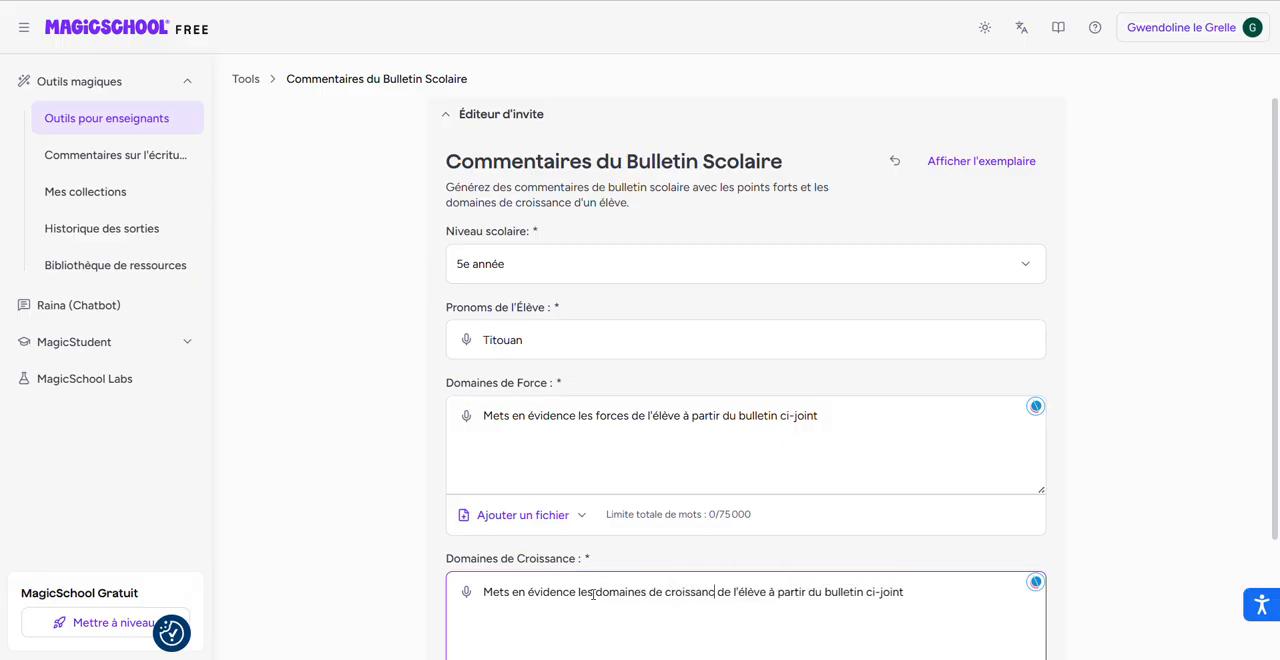
Append ". Détermine la matière des années précédentes à revoir pour l'aider." to the Domaines de Croissance text.
left_click(947, 597)
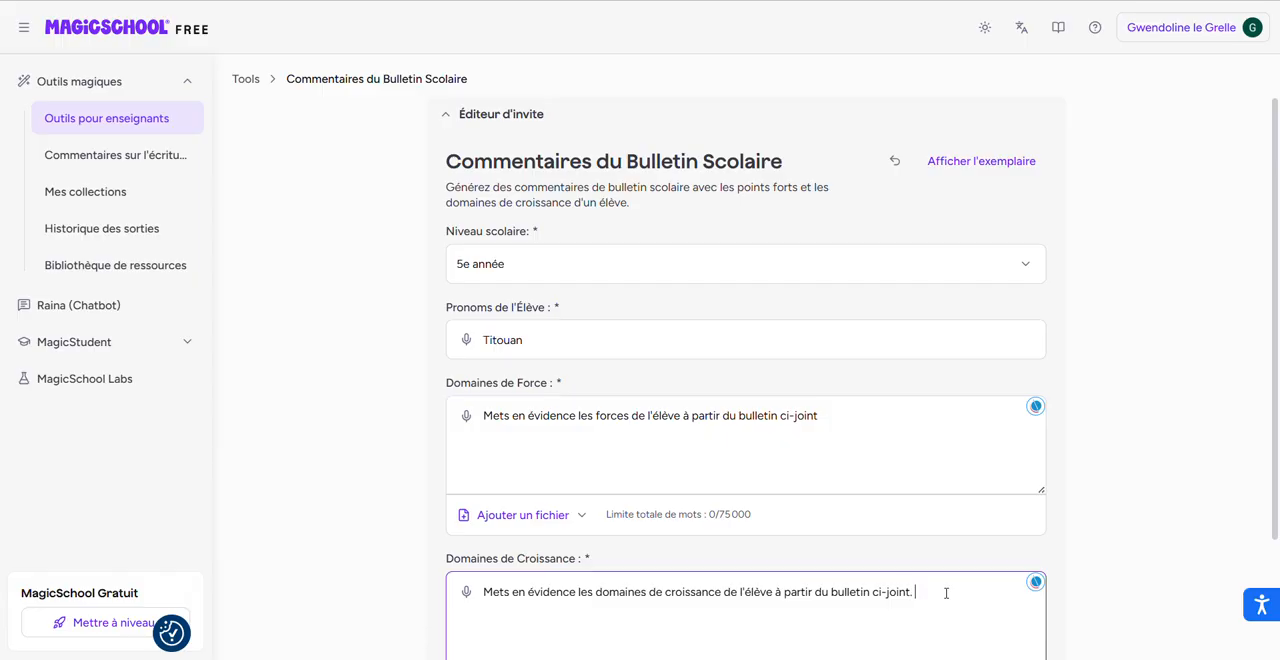
type(". Déterm")
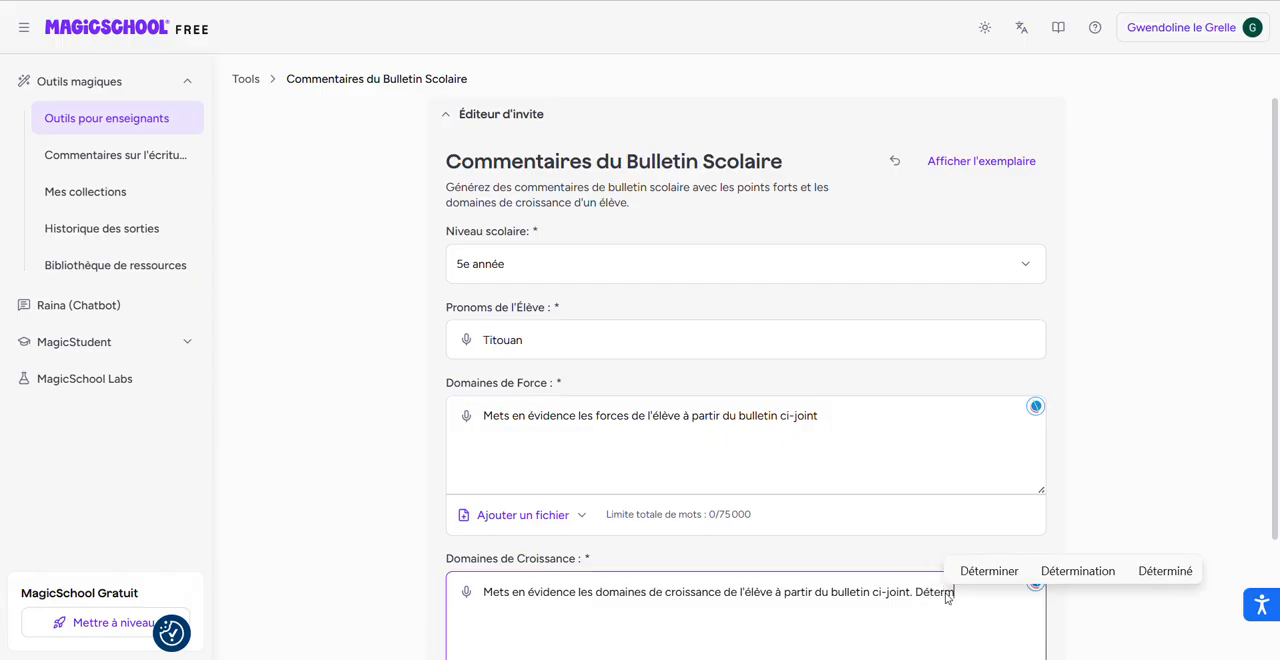
type("ine la mati")
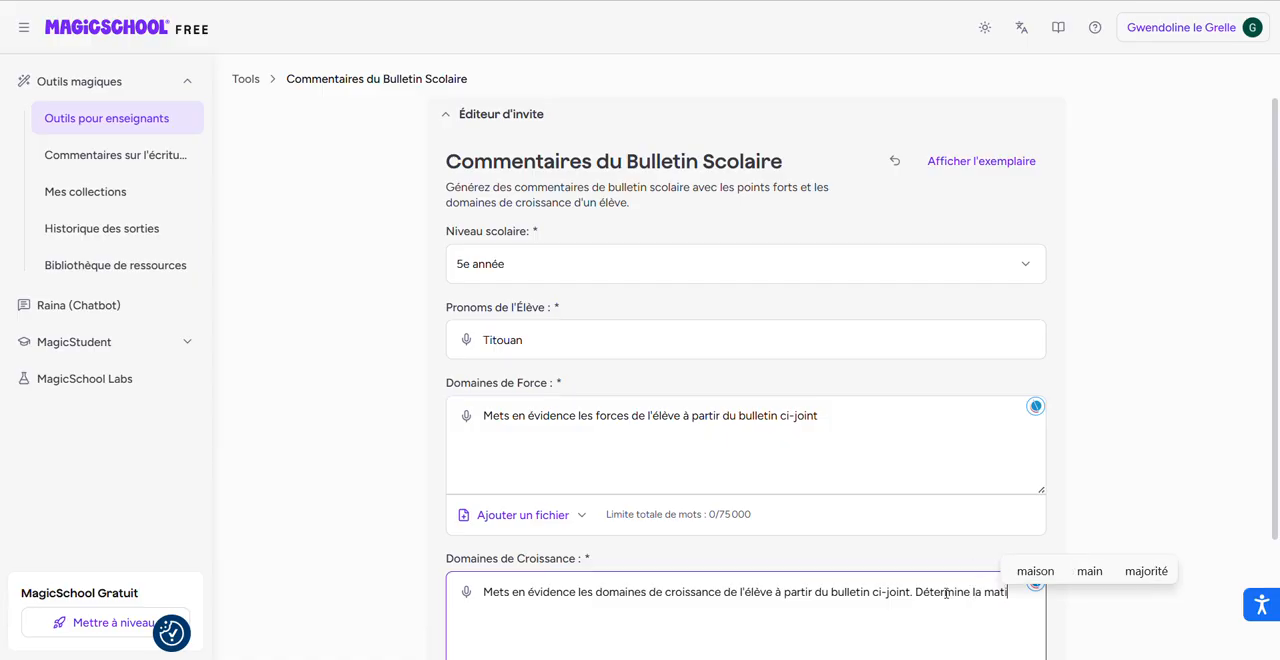
type("ère des éva")
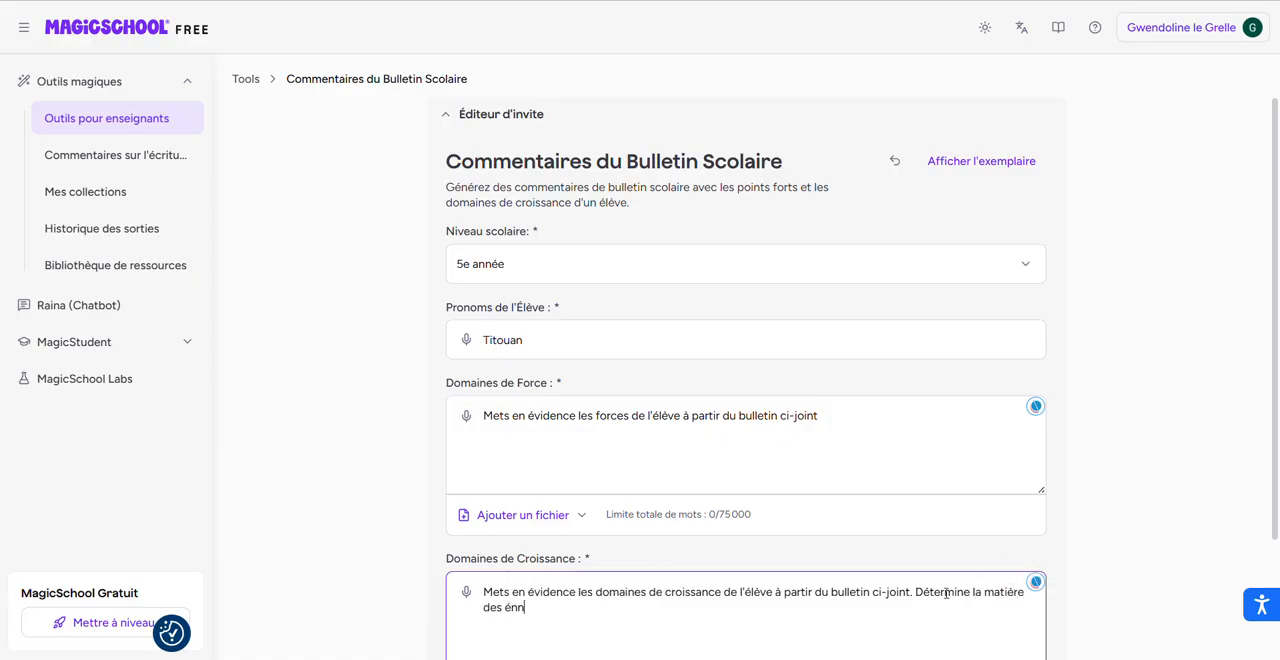
key("BackSpace")
key("BackSpace")
key("BackSpace")
type("années pr")
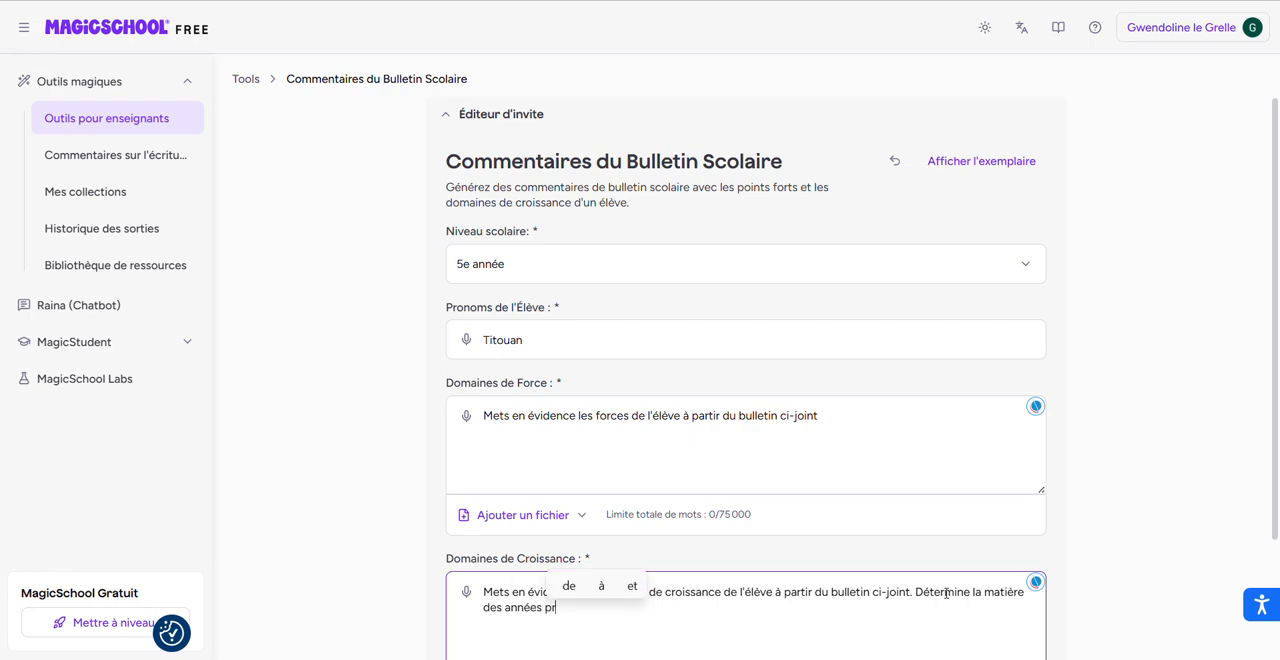
type("écédentes à ")
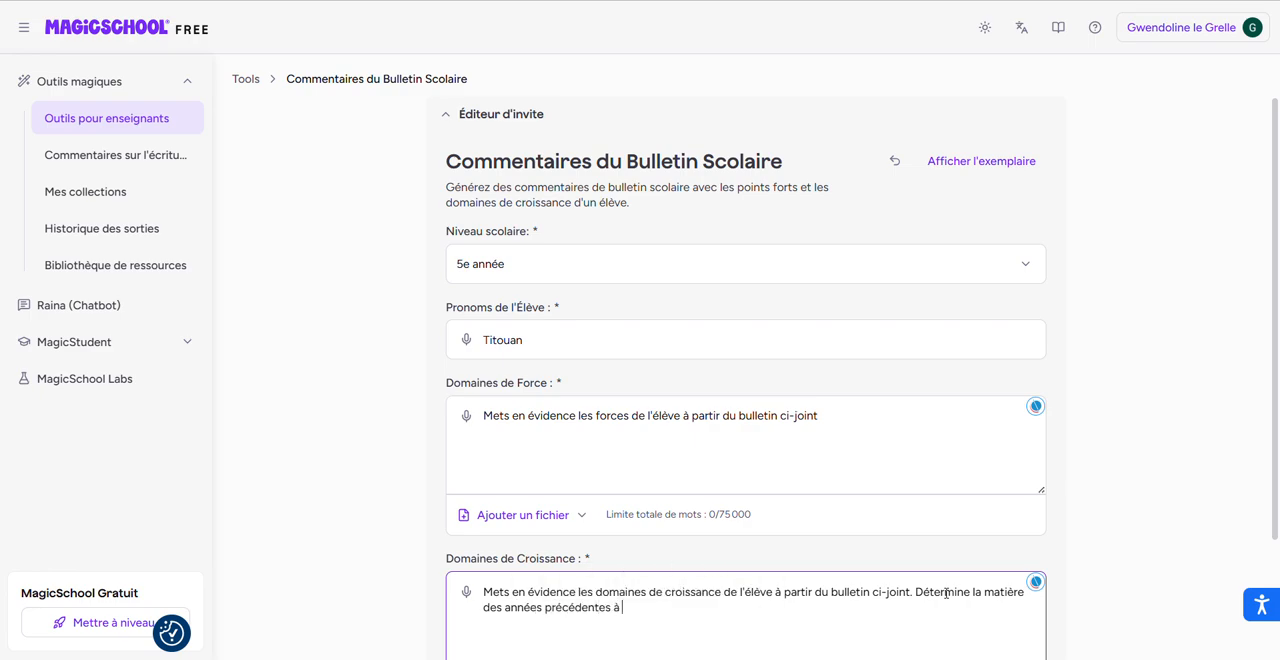
type("revoir pour l'aider.")
Attach the Bulletin PDF from the computer to Domaines de Force.
scroll(946, 590, "down", 3)
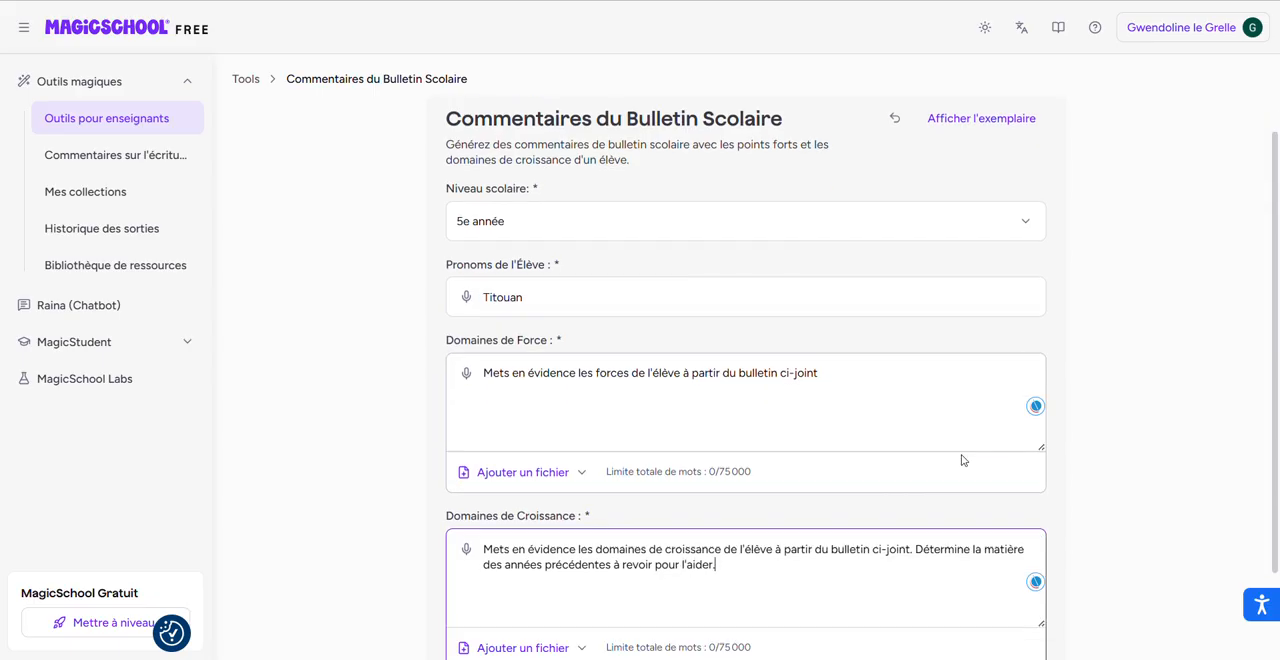
left_click(501, 367)
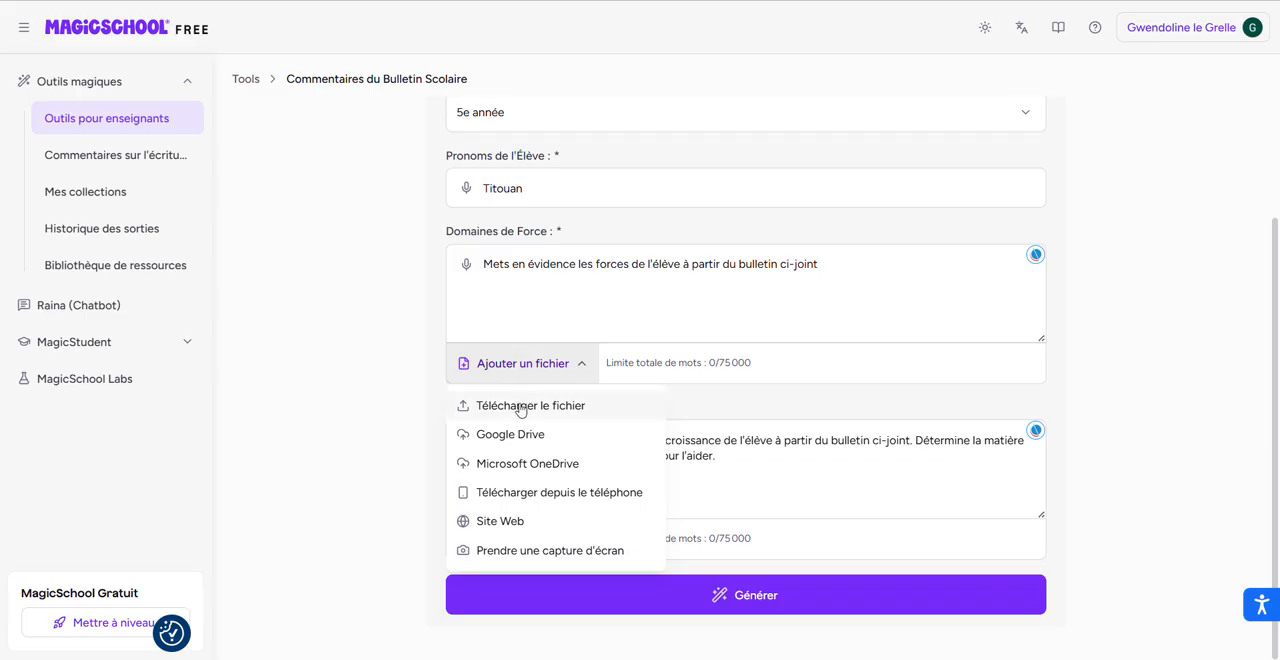
left_click(520, 405)
left_click(300, 54)
left_click(488, 269)
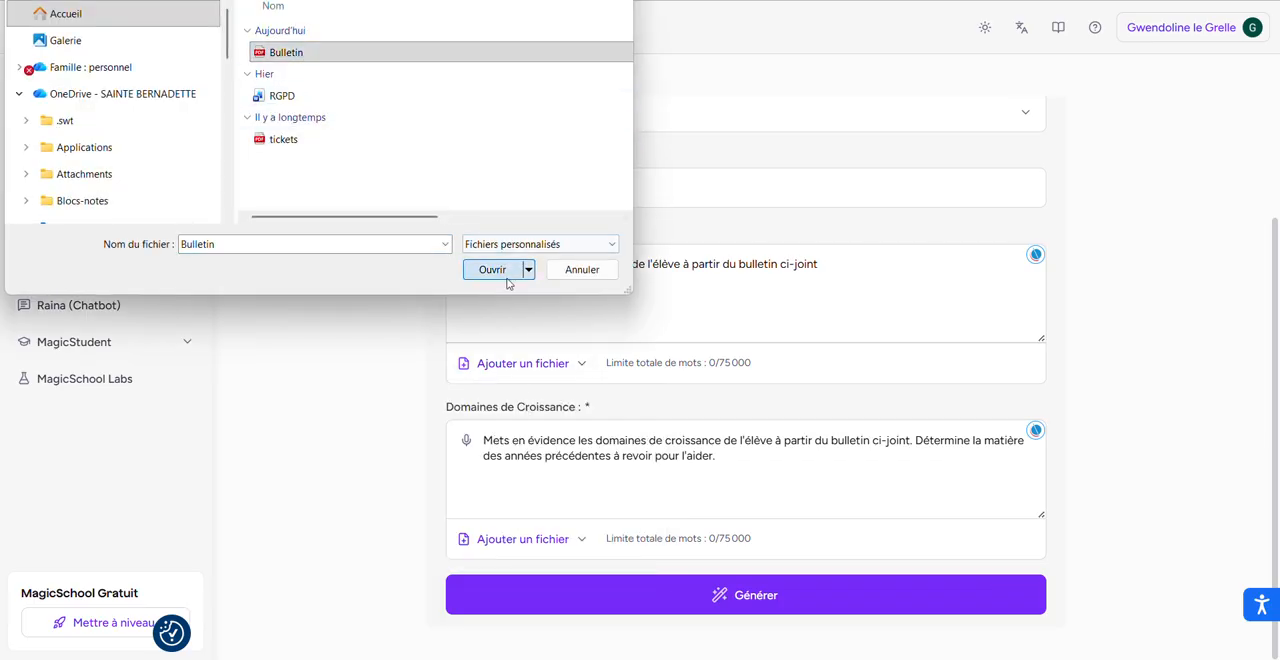
Attach the Bulletin PDF from the computer to Domaines de Croissance and generate the report card comments.
left_click(522, 539)
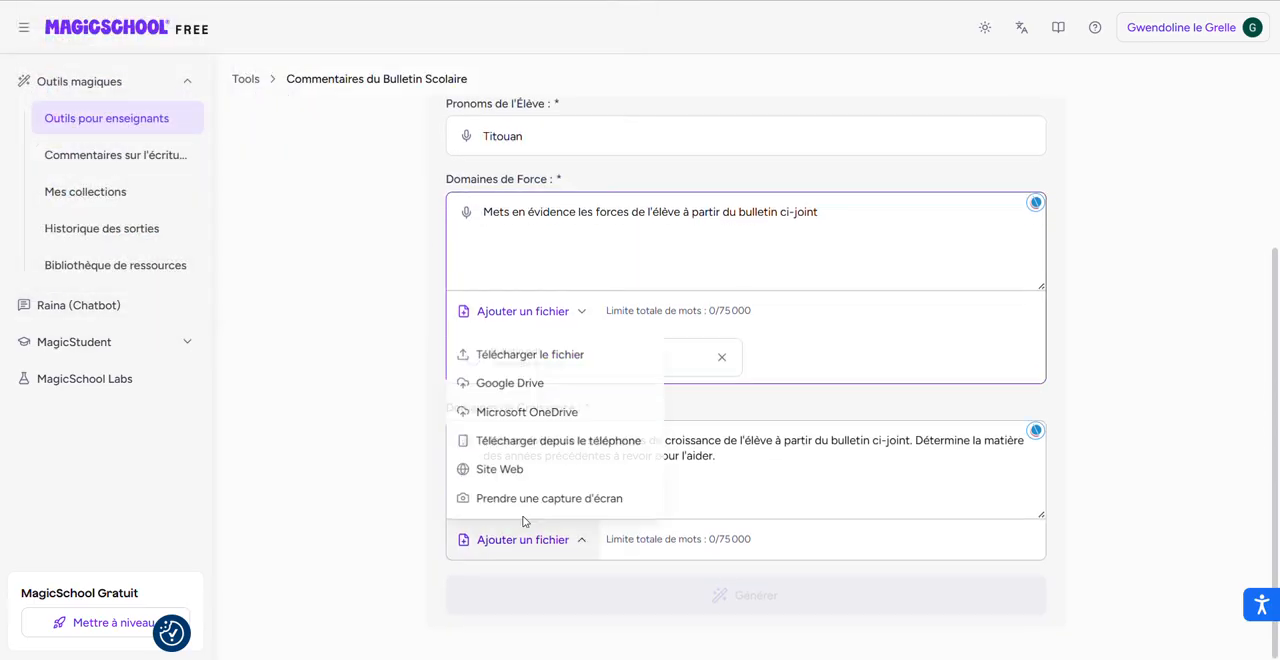
left_click(502, 357)
left_click(275, 55)
left_click(490, 270)
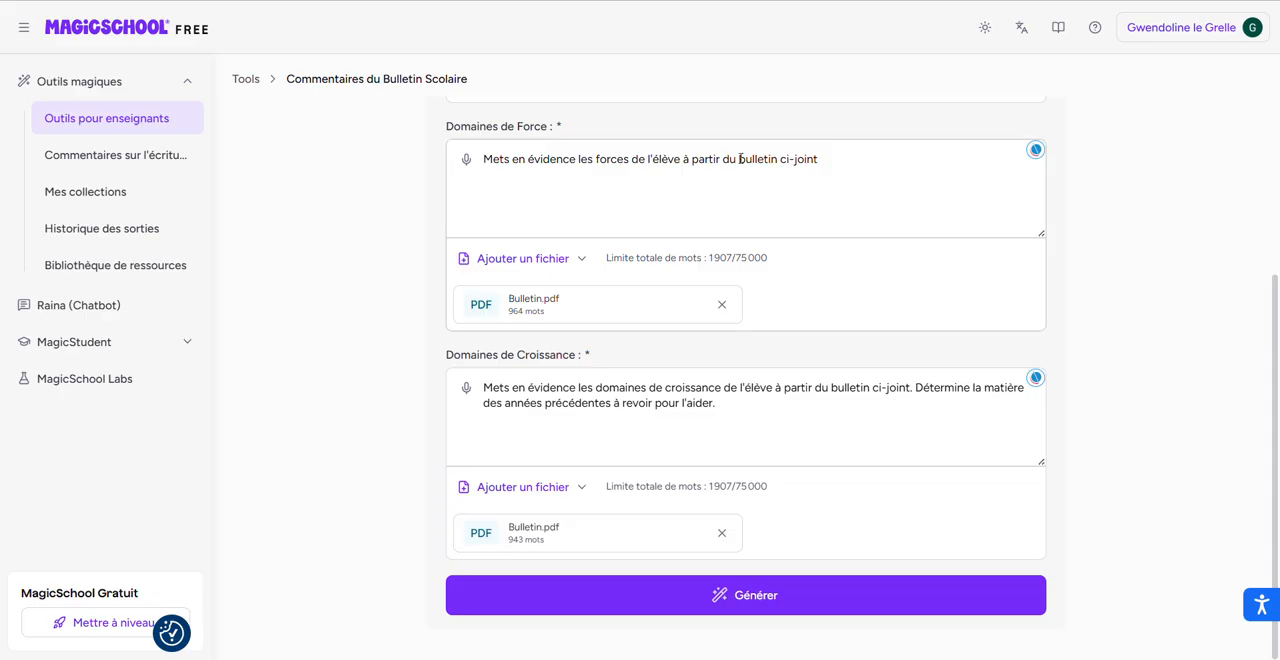
left_click(757, 600)
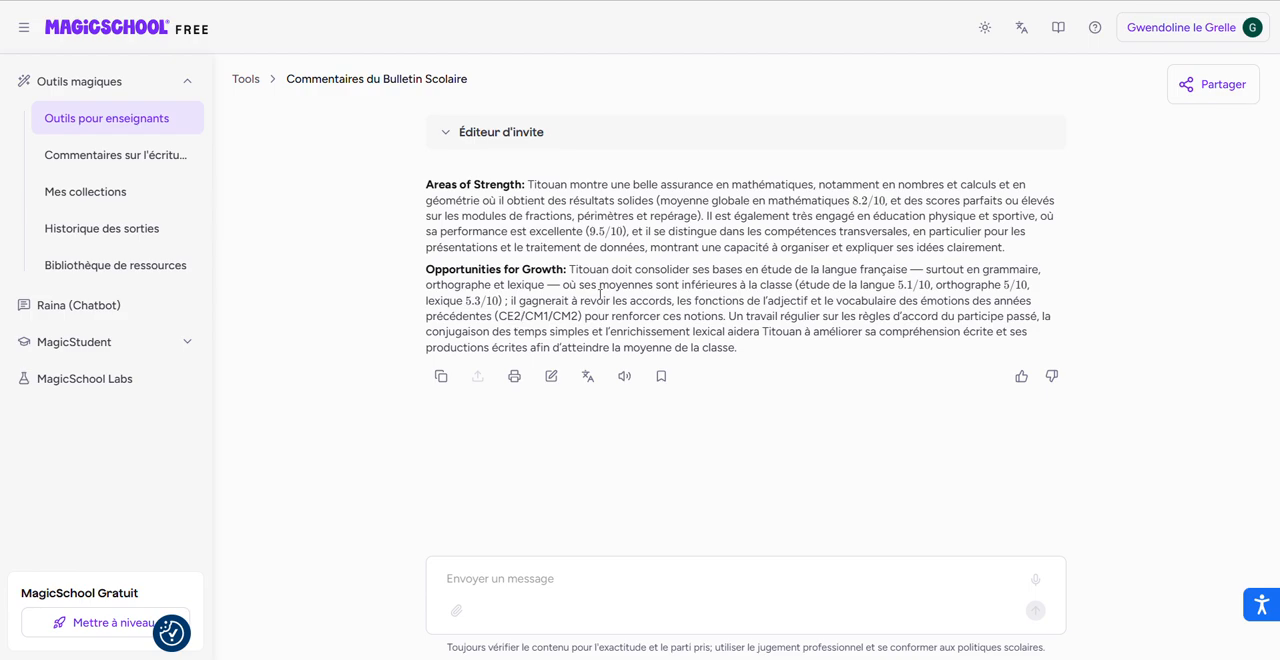
Edit the generated message so the school years in parentheses under Opportunities for Growth read P1->P4, and save it.
left_click(551, 376)
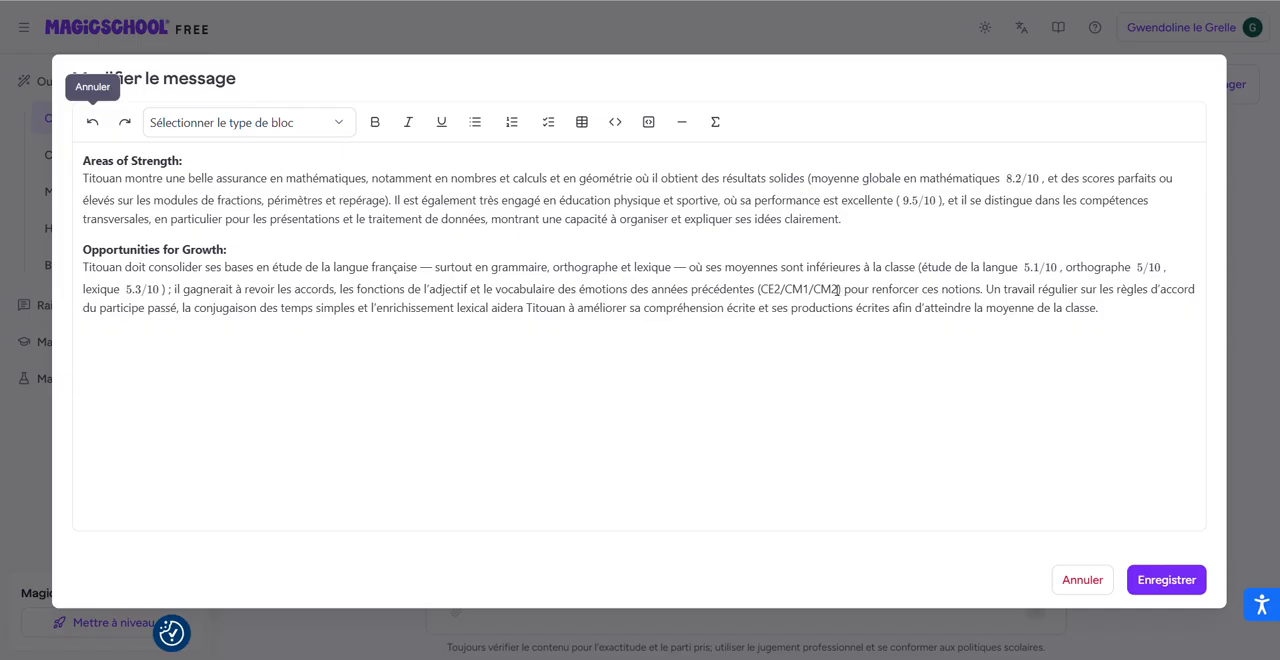
left_click_drag(836, 289, 767, 290)
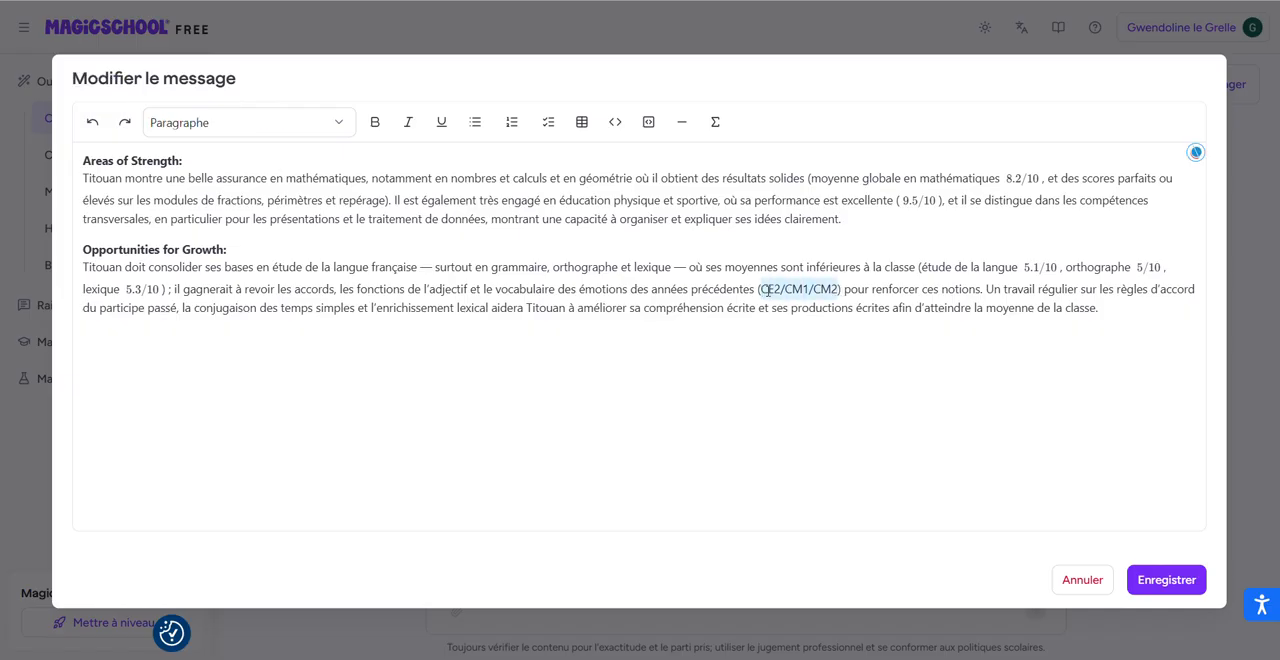
type("P1-")
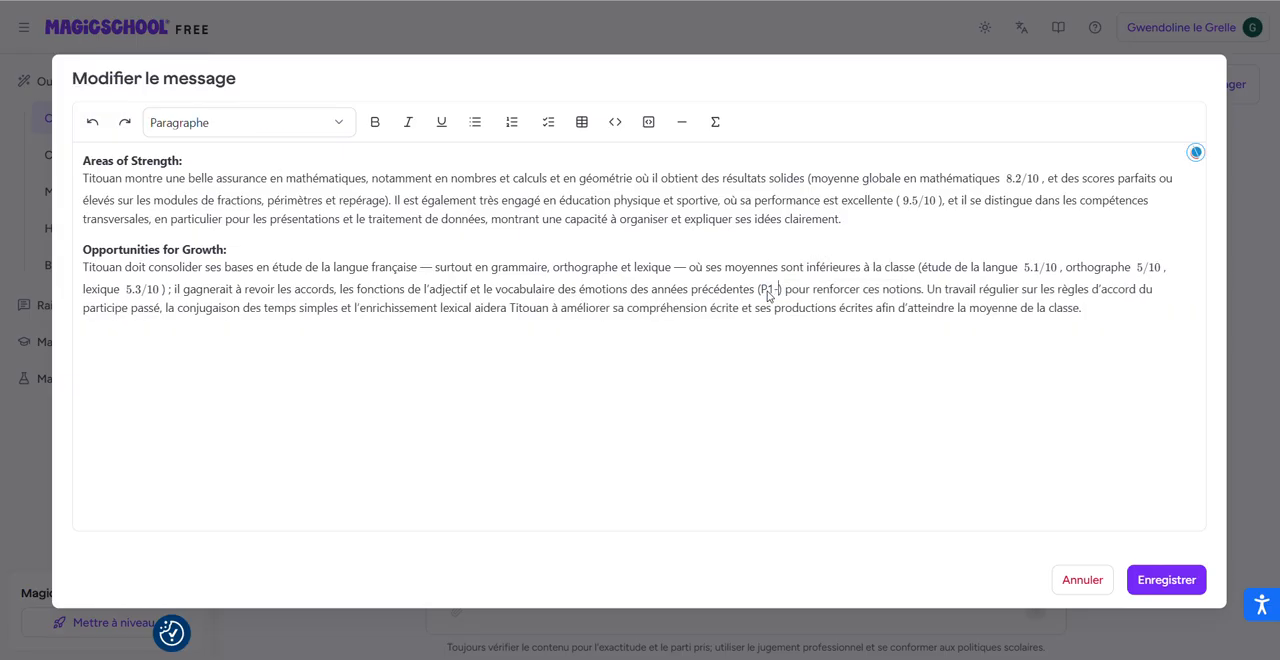
type(">P4")
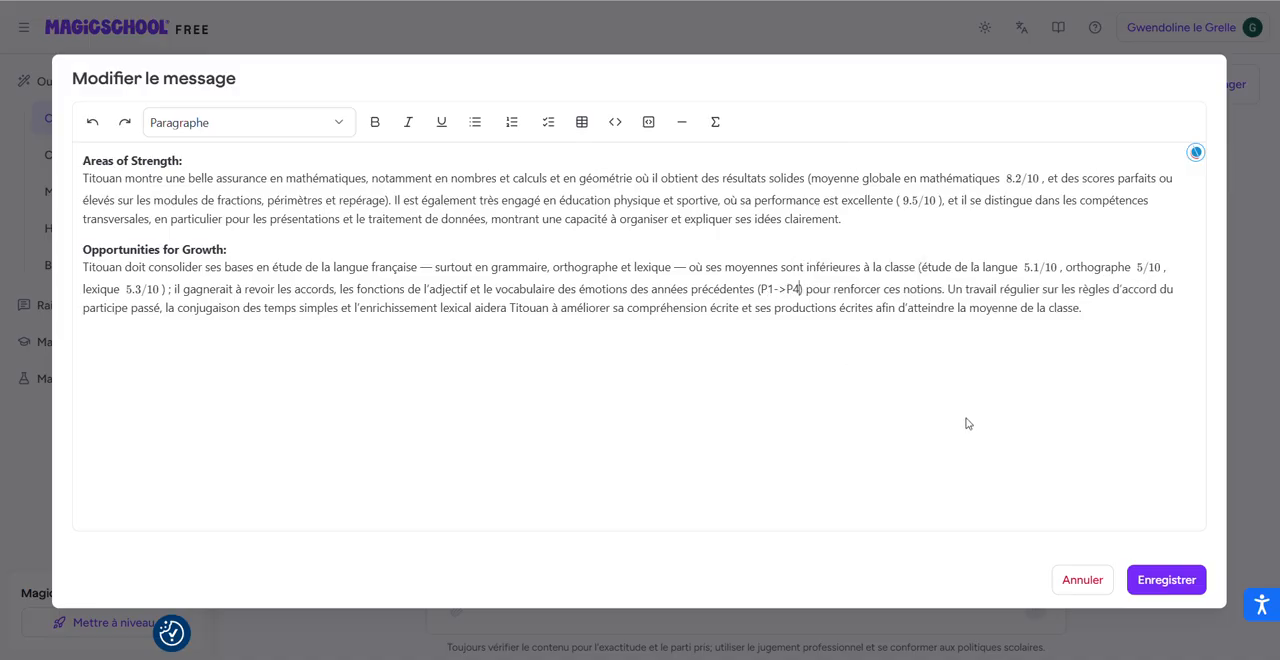
left_click(1163, 585)
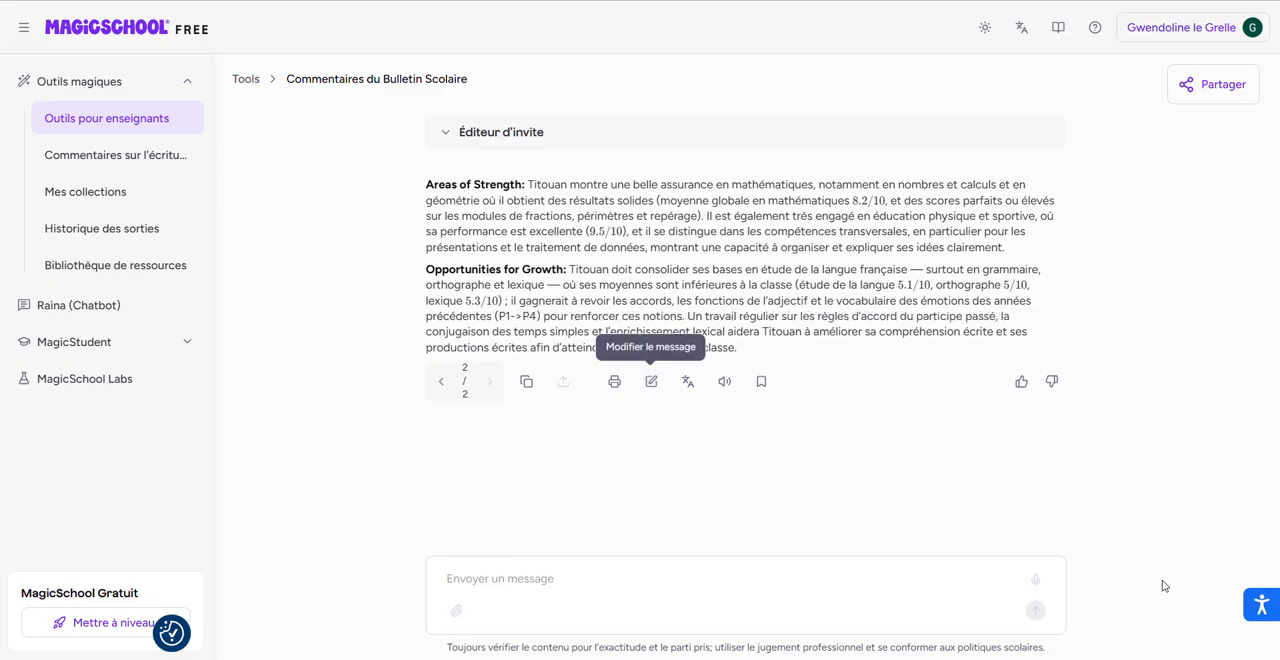